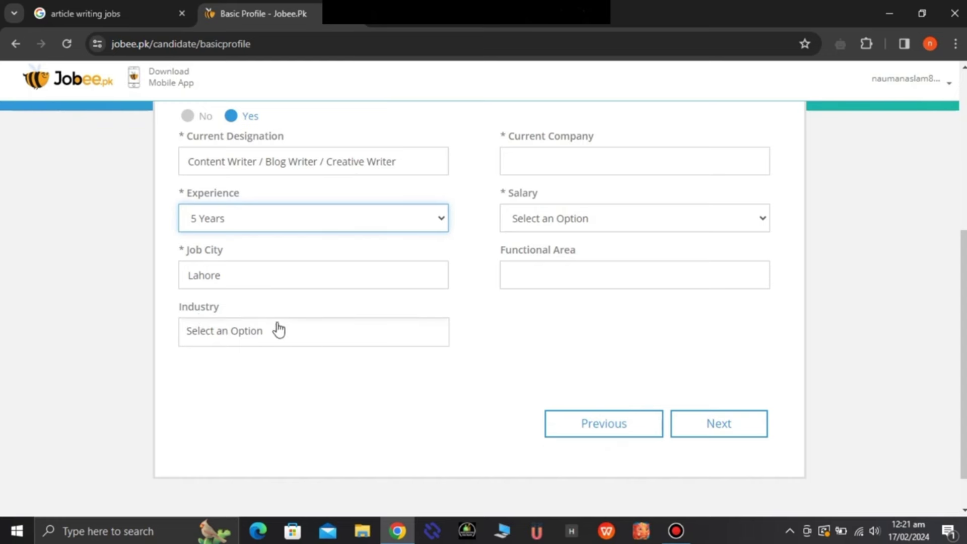
Step: Look through the available Industry options in the work experience form
left_click(318, 331)
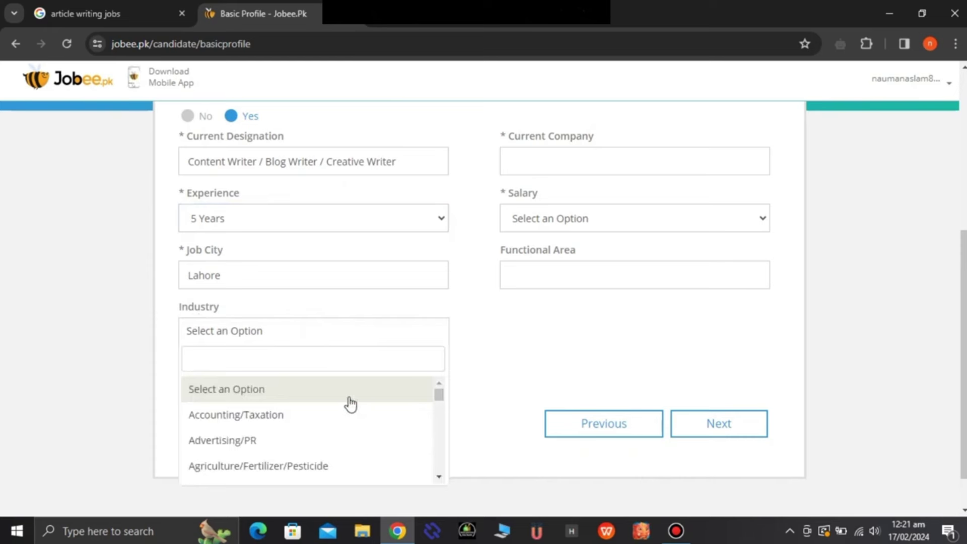
scroll(352, 406, "down", 4)
scroll(362, 423, "up", 2)
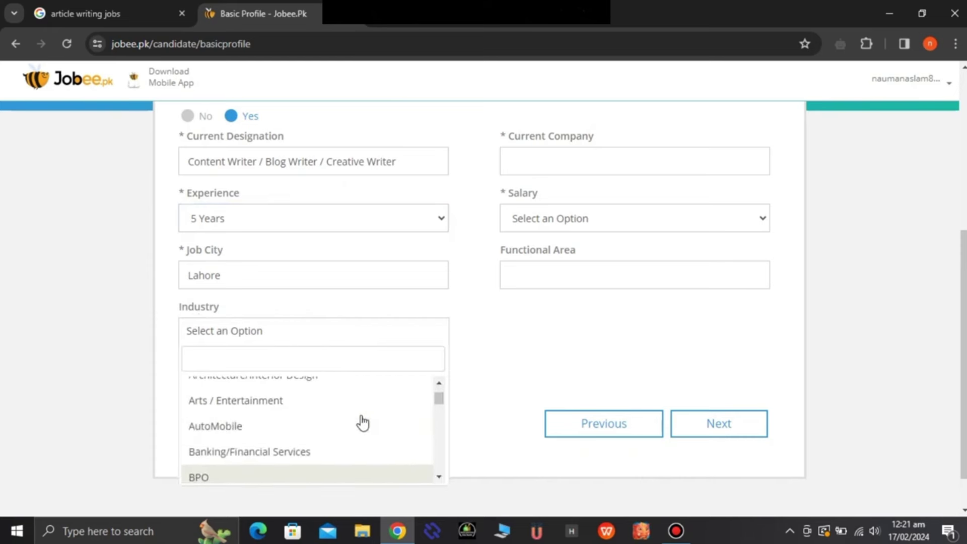
scroll(362, 423, "down", 10)
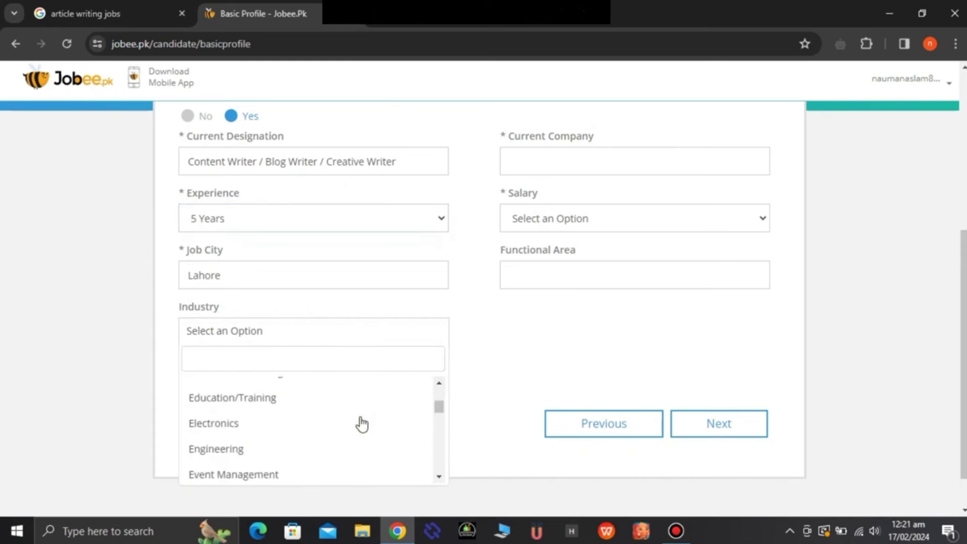
scroll(361, 425, "down", 5)
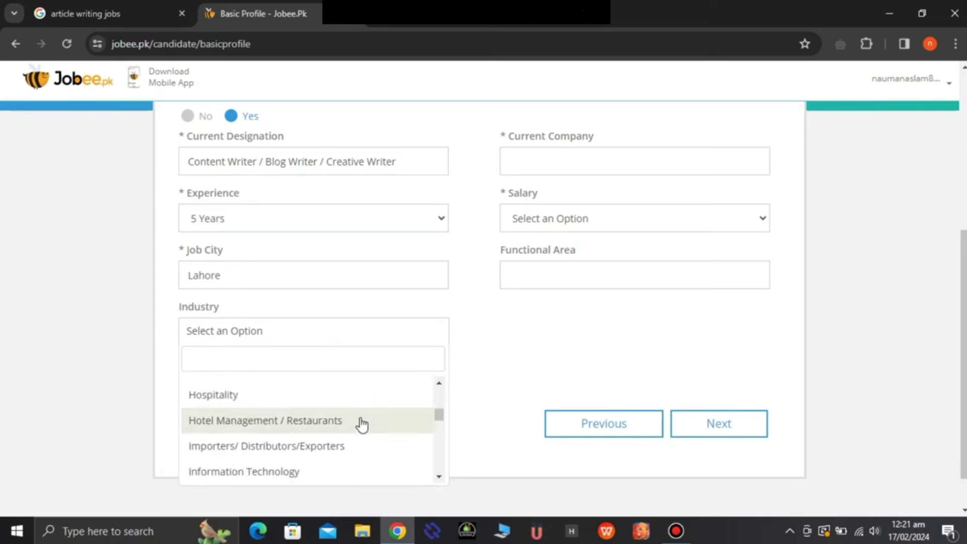
scroll(361, 424, "down", 5)
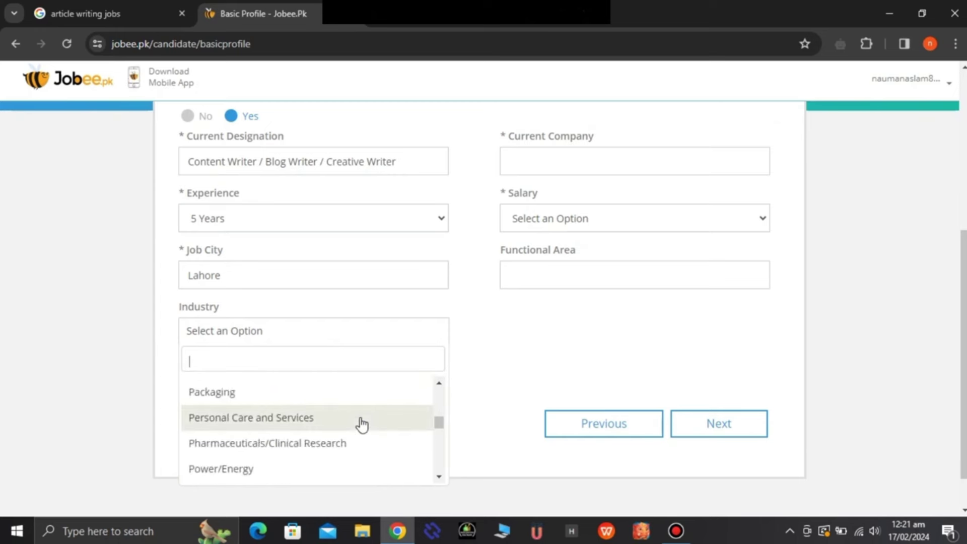
scroll(362, 424, "down", 5)
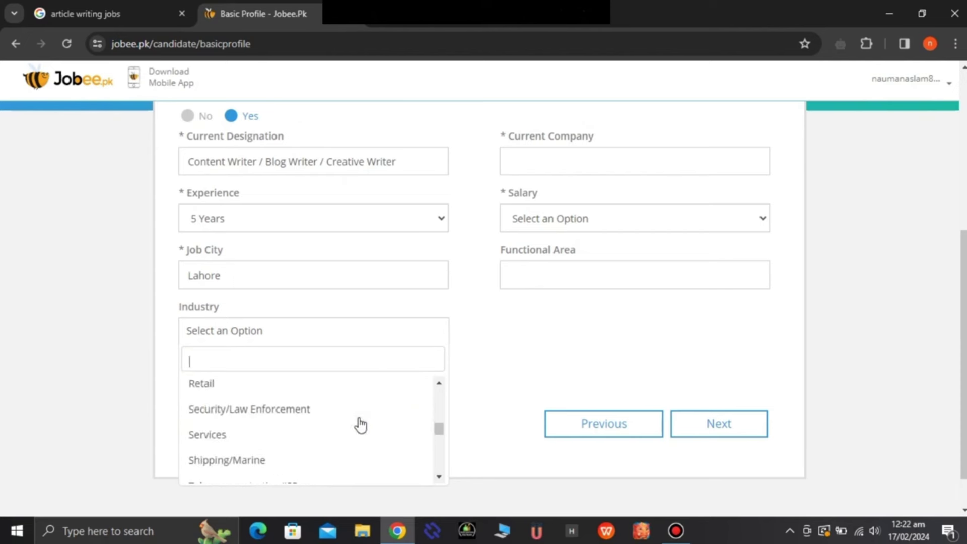
left_click(516, 359)
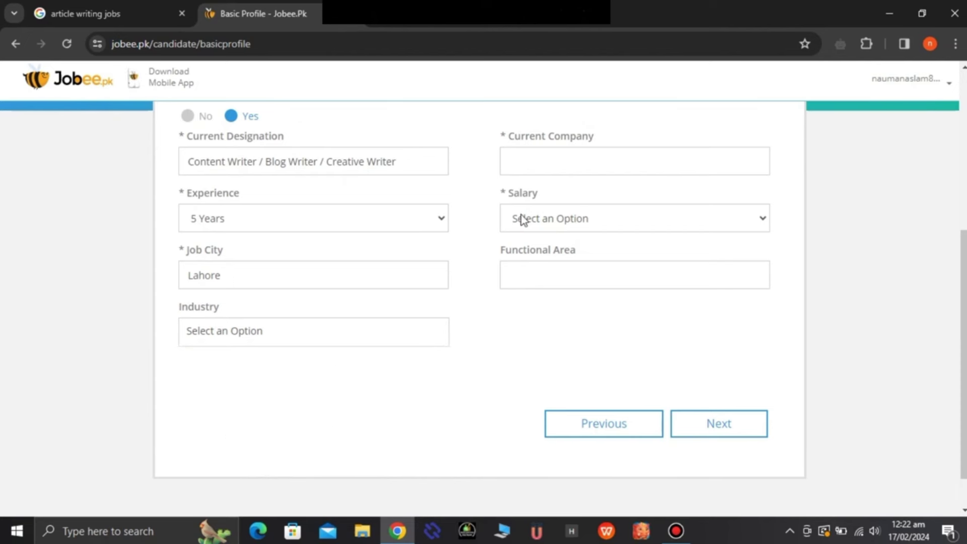
Step: Set the current company to A & B from the suggested companies
left_click(538, 159)
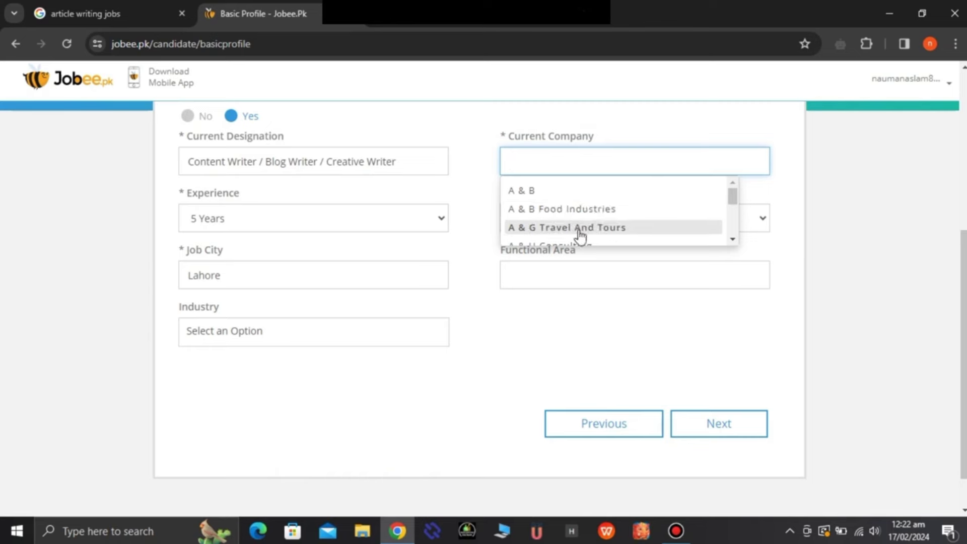
scroll(580, 234, "down", 2)
scroll(583, 229, "down", 2)
scroll(585, 257, "up", 3)
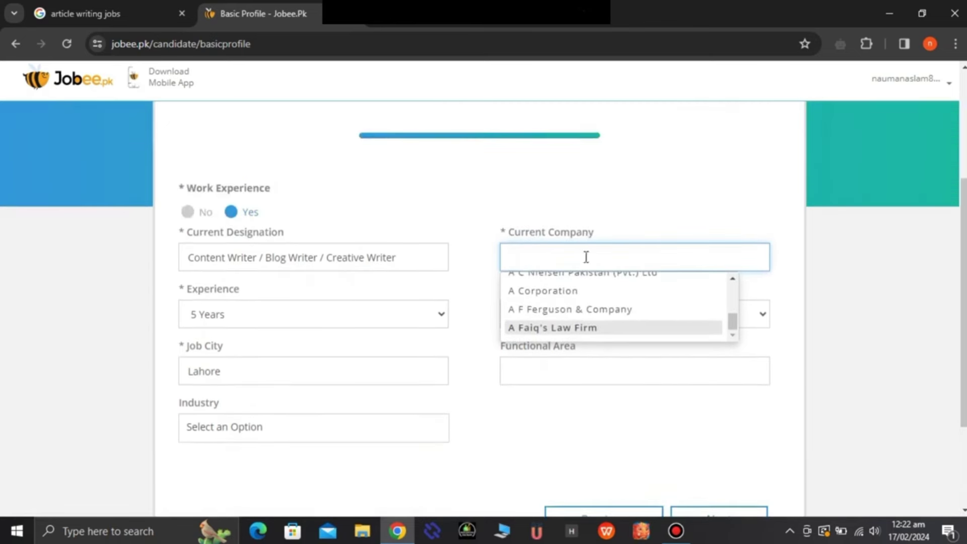
scroll(586, 313, "up", 2)
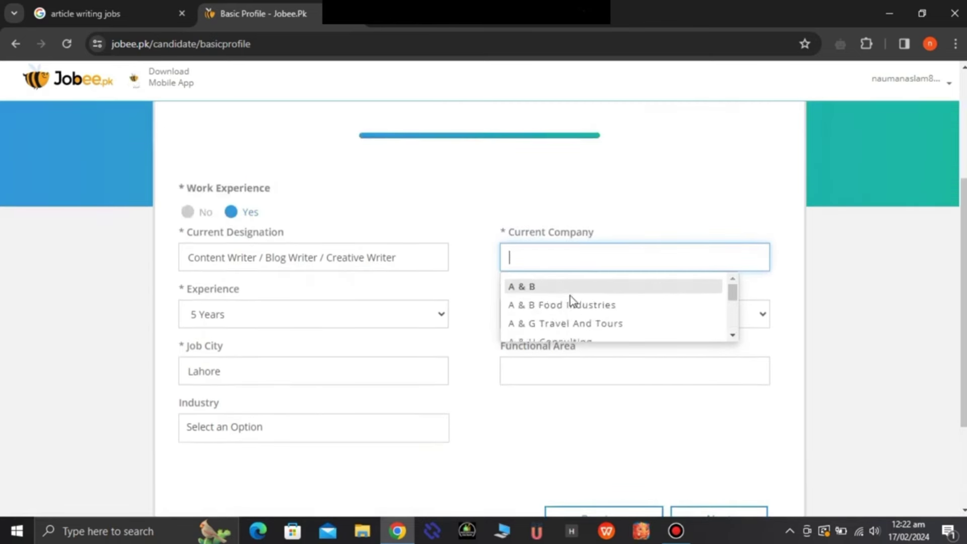
left_click(542, 288)
scroll(554, 347, "down", 2)
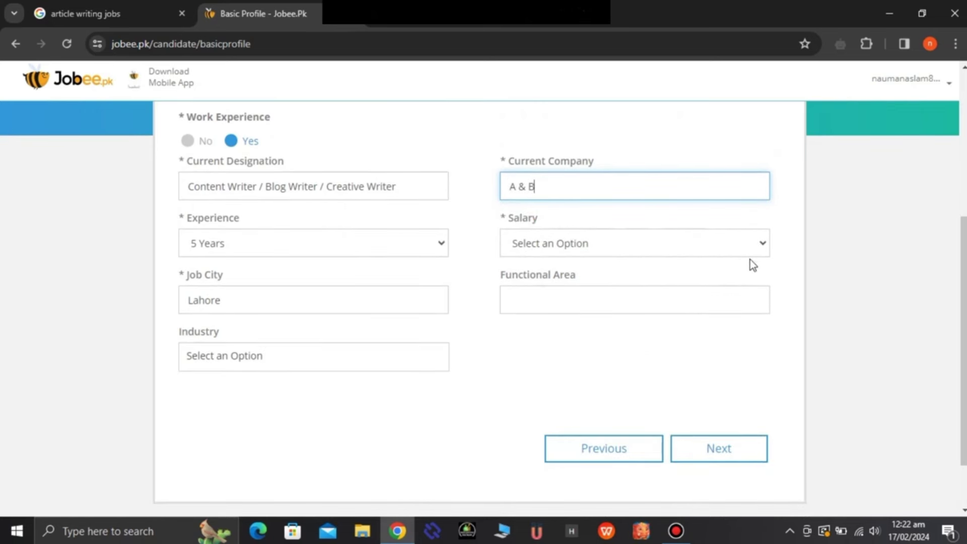
left_click(766, 244)
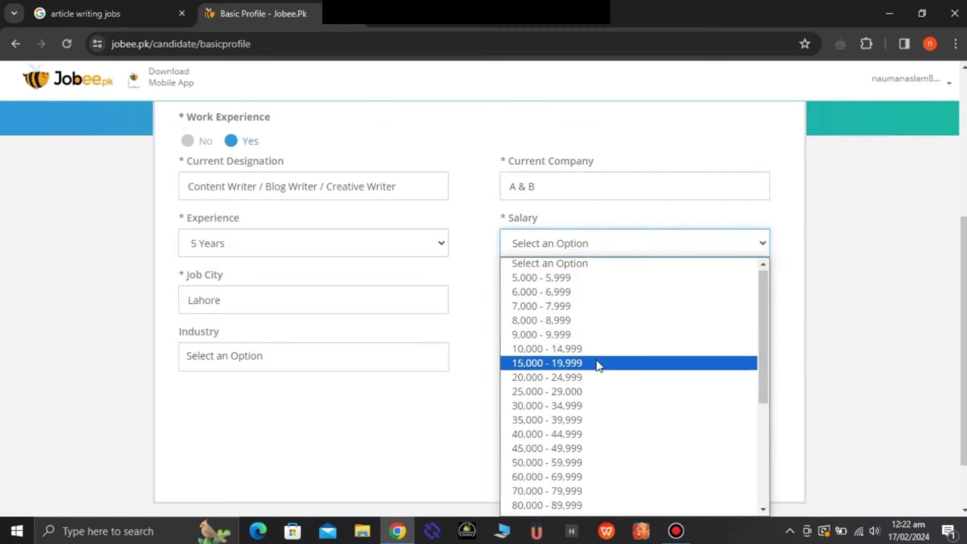
scroll(596, 363, "down", 3)
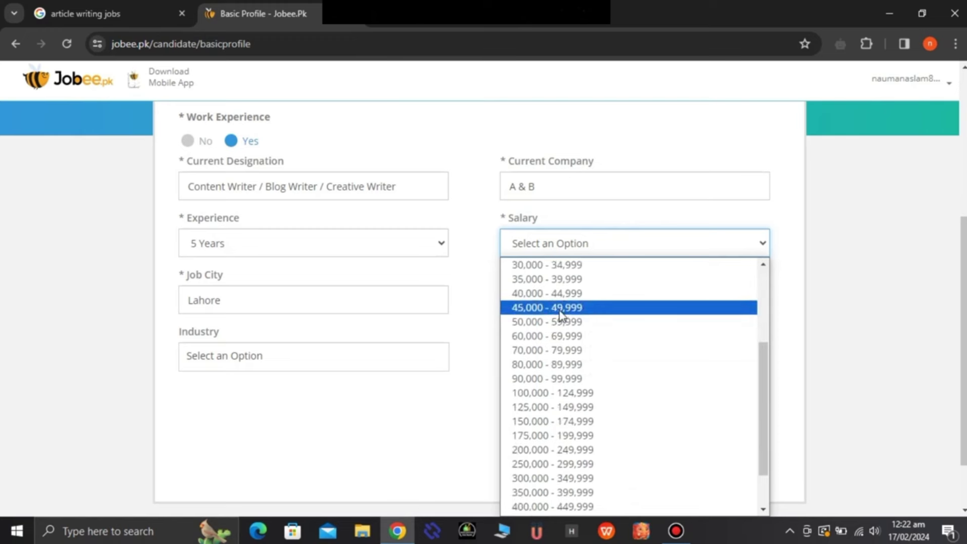
scroll(557, 328, "up", 3)
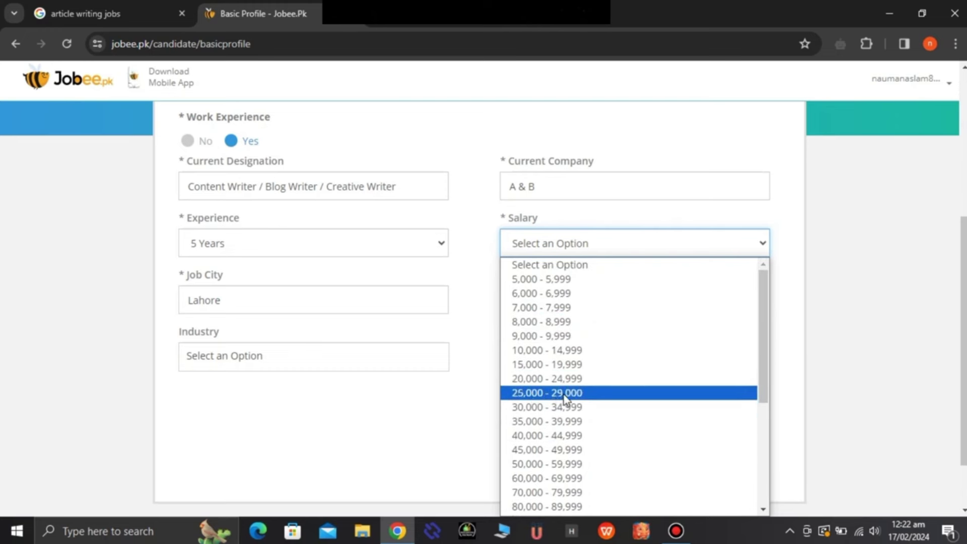
left_click(463, 437)
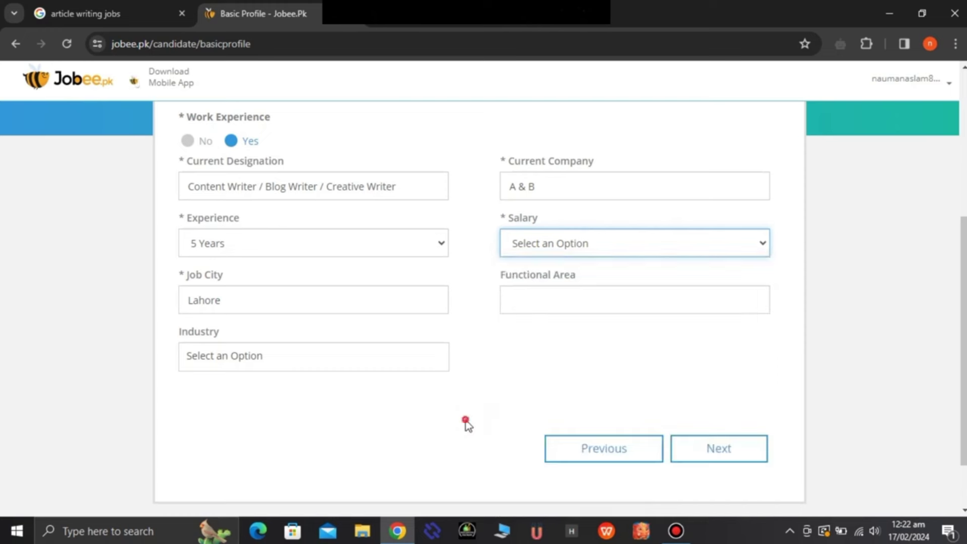
Step: Set the functional area to Accounts, Finance & Financial Services
left_click(593, 296)
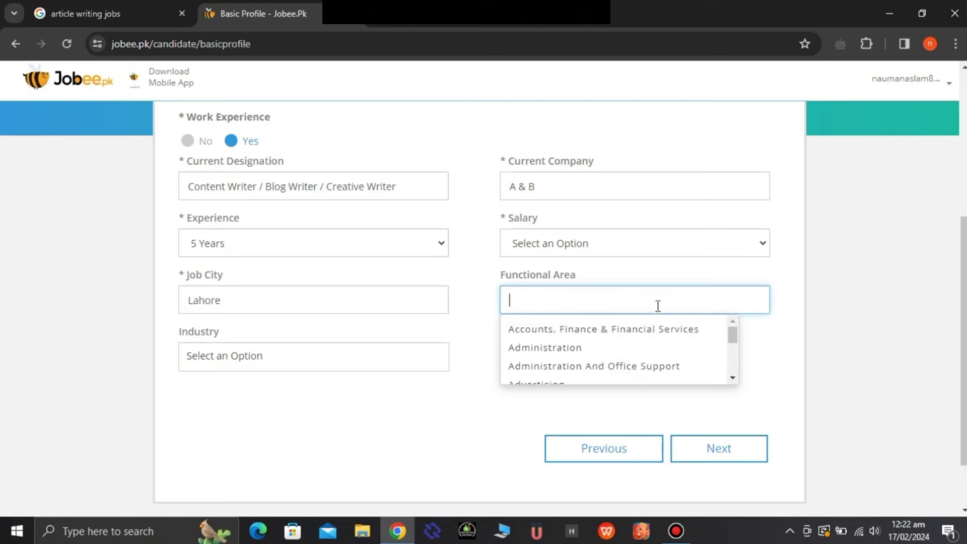
scroll(619, 360, "down", 3)
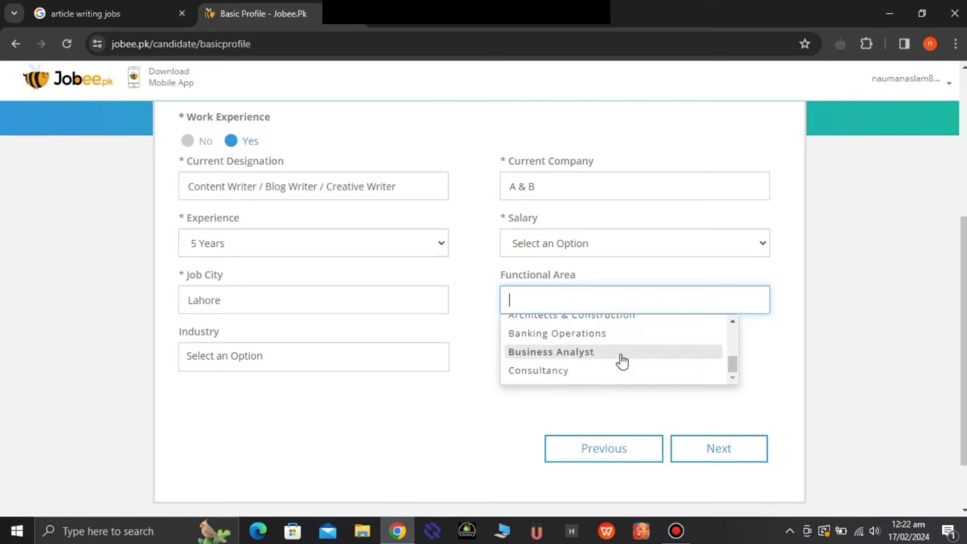
scroll(621, 355, "down", 2)
scroll(599, 323, "up", 4)
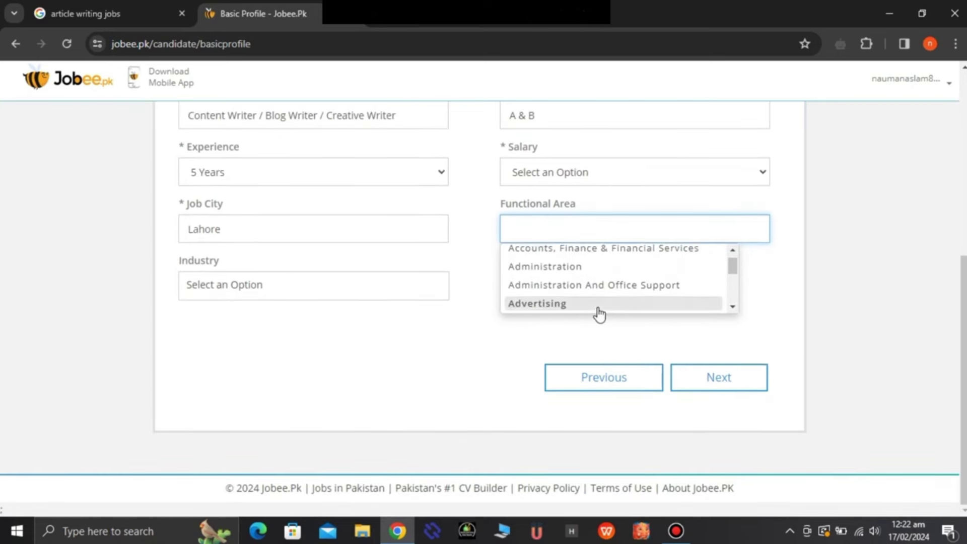
scroll(599, 313, "up", 1)
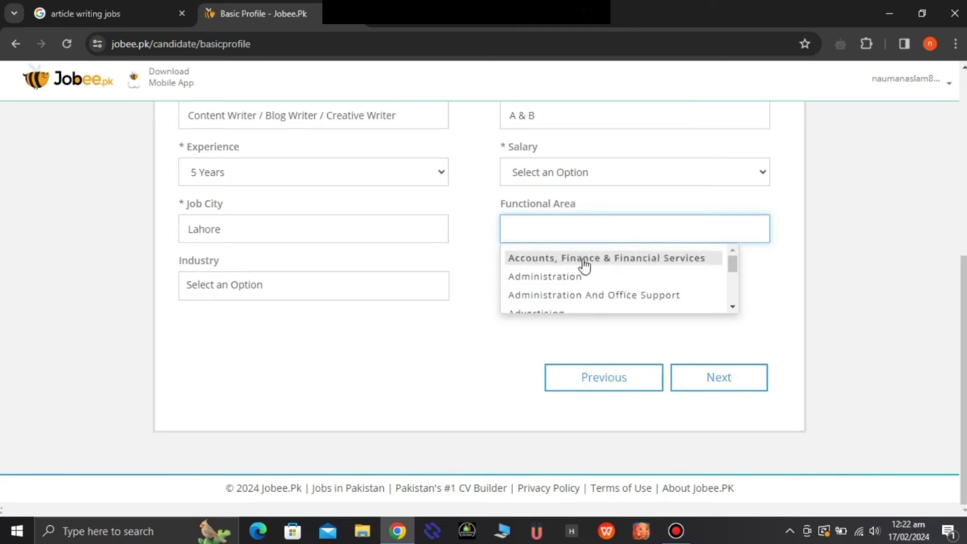
left_click(658, 259)
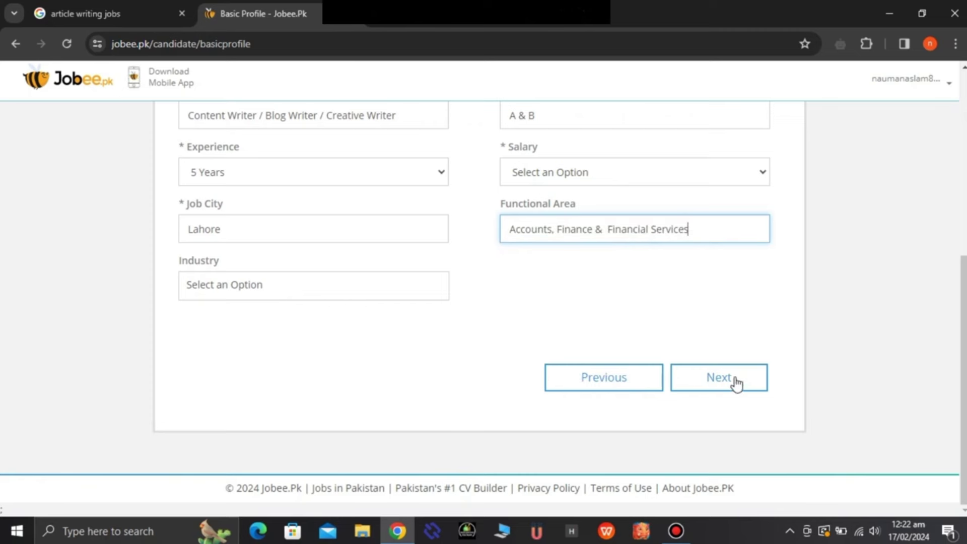
Step: Submit the completed work experience details and continue to Step 4 of the profile setup
scroll(577, 320, "up", 1)
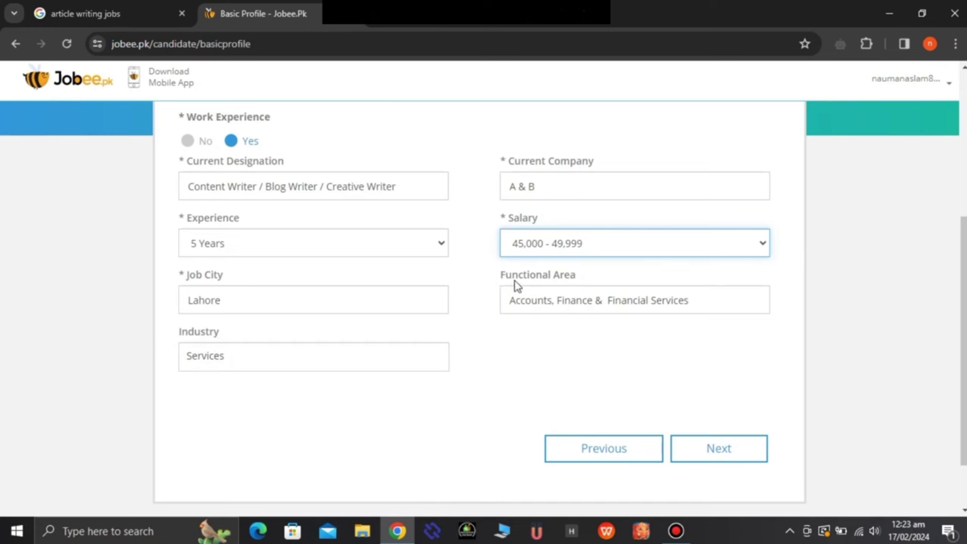
left_click(732, 455)
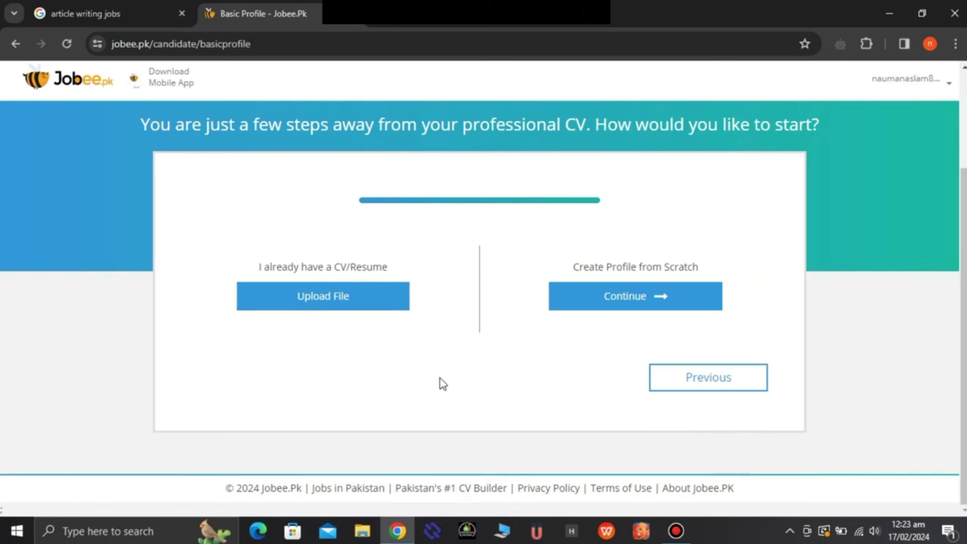
scroll(441, 383, "up", 2)
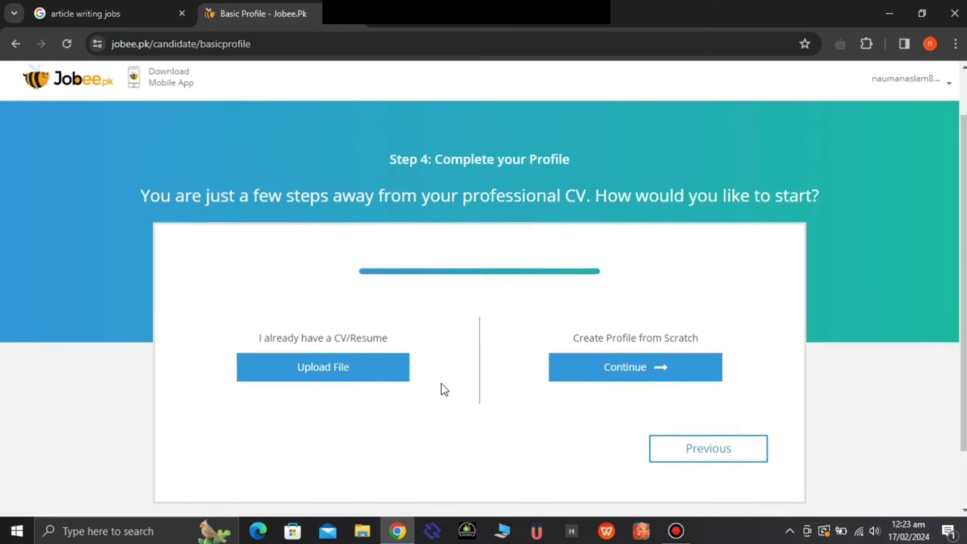
scroll(443, 387, "down", 2)
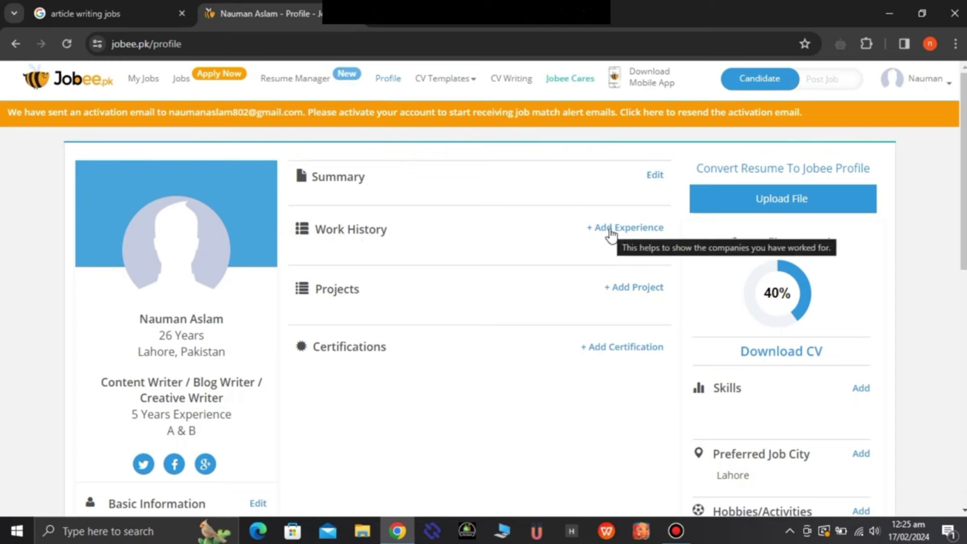
Step: Add the suggested skills Good writing ability, Content Writing, Research Skills and Content Marketing to the profile and save them
scroll(833, 466, "down", 1)
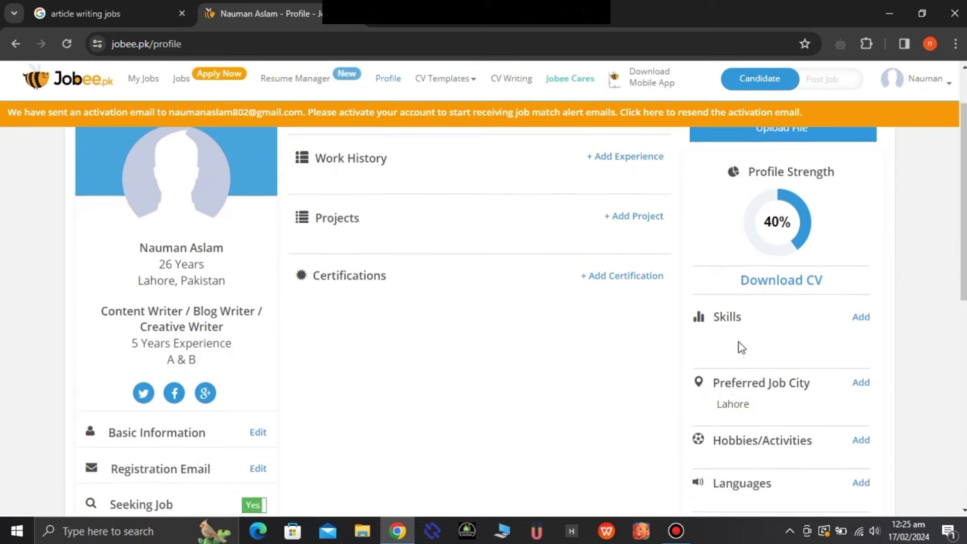
left_click(861, 321)
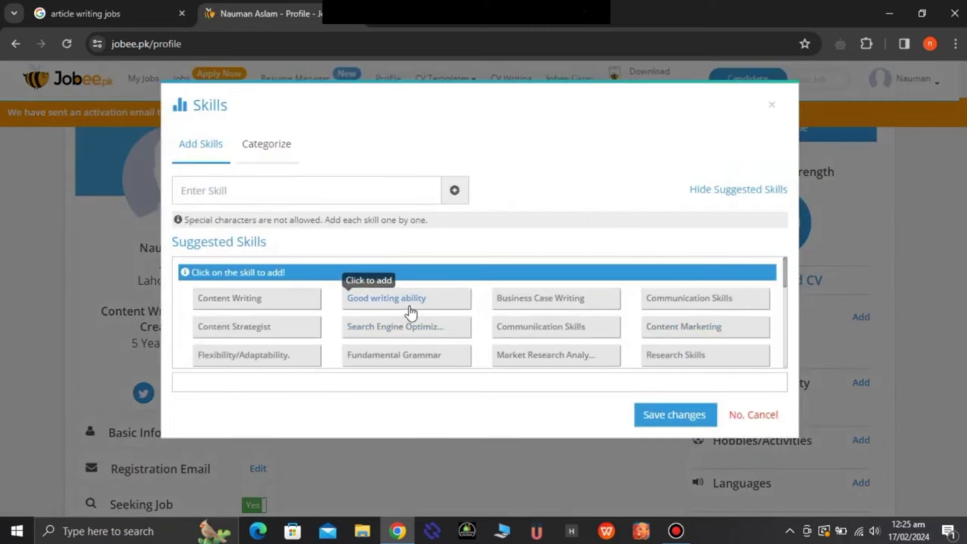
left_click(387, 298)
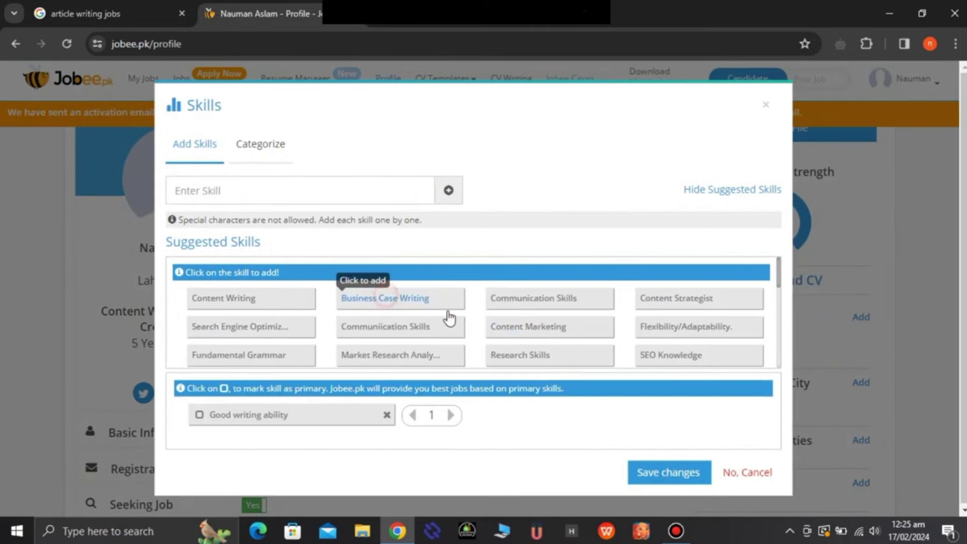
left_click(246, 302)
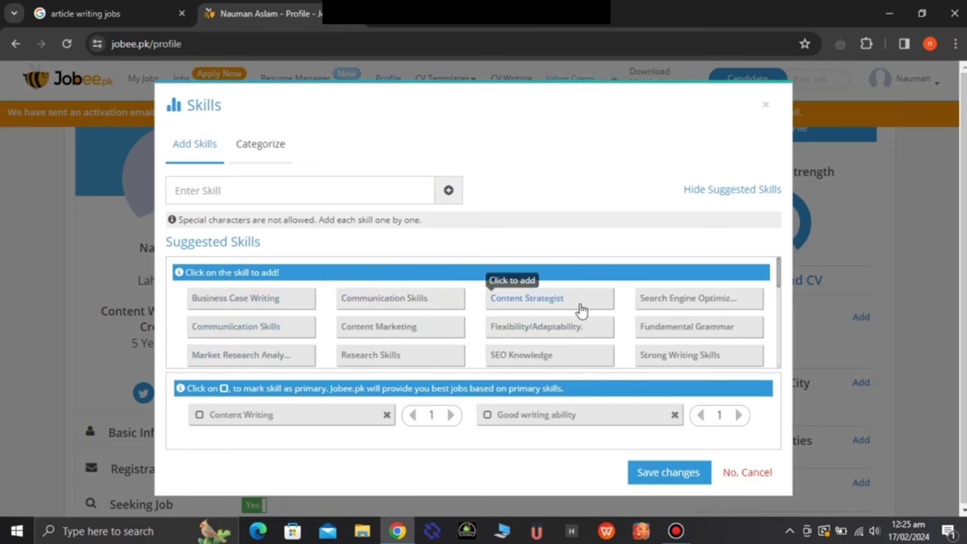
left_click(401, 359)
left_click(411, 333)
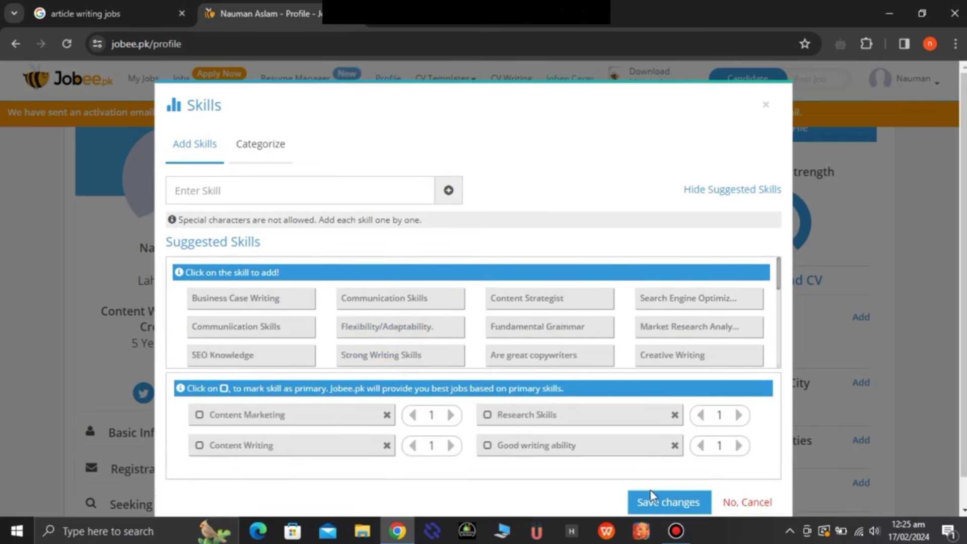
left_click(659, 502)
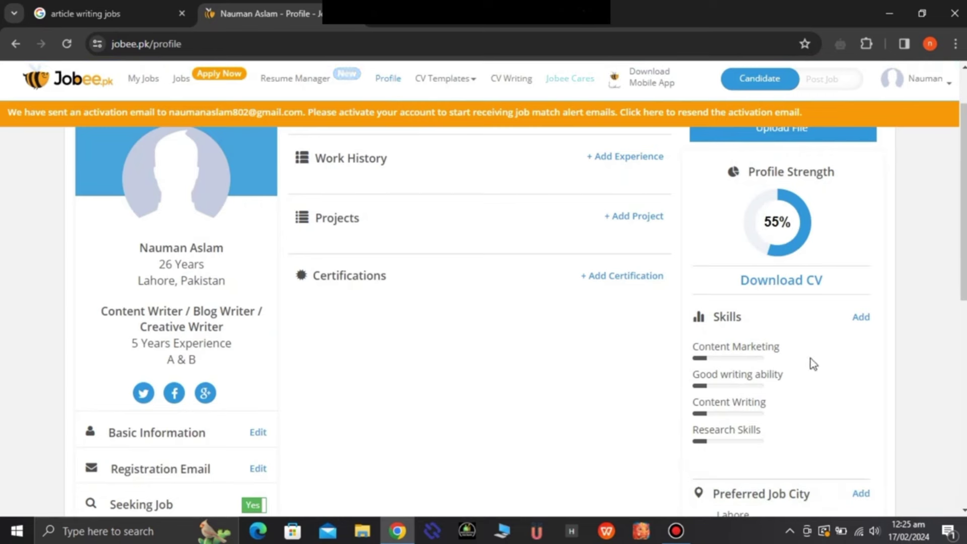
Step: Add English to the profile's Languages section from the suggested languages
scroll(754, 443, "down", 5)
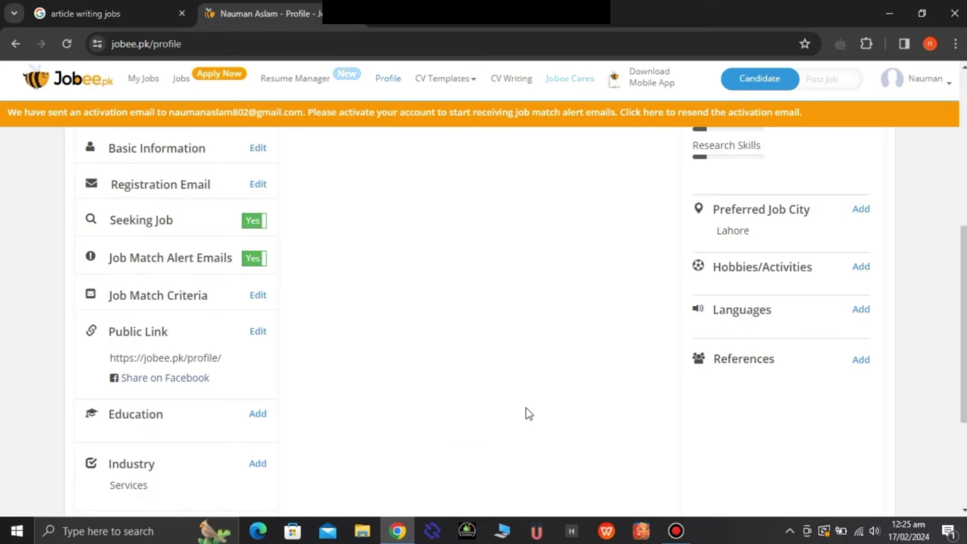
scroll(528, 413, "up", 1)
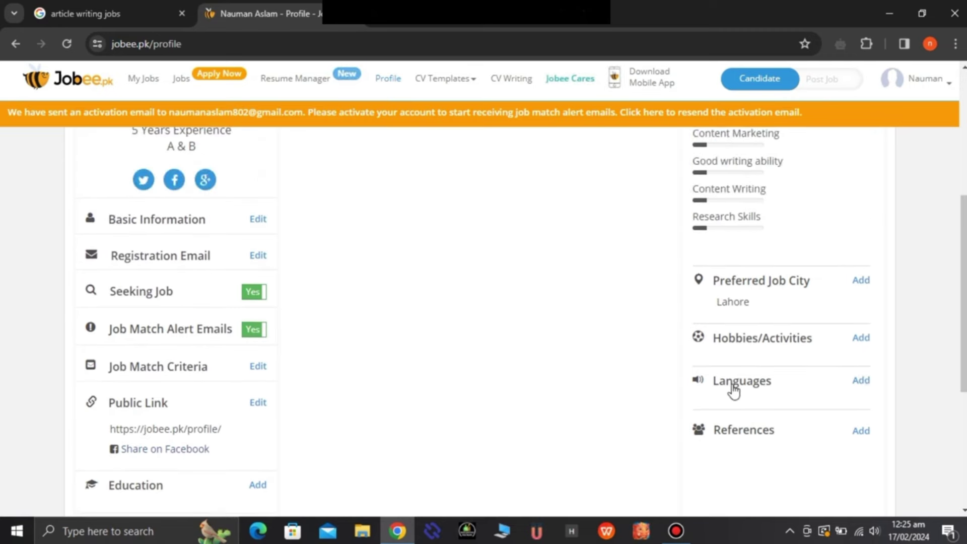
left_click(862, 382)
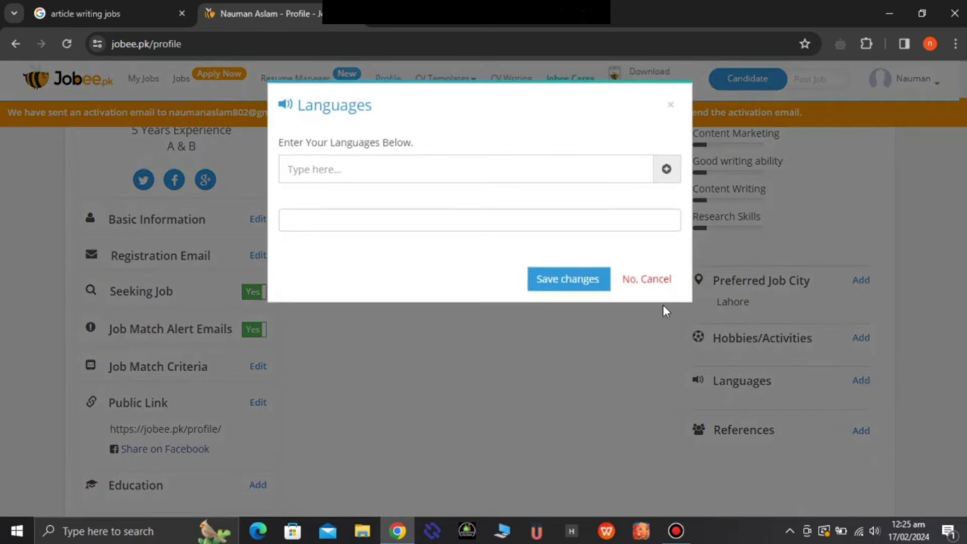
left_click(665, 172)
left_click(491, 169)
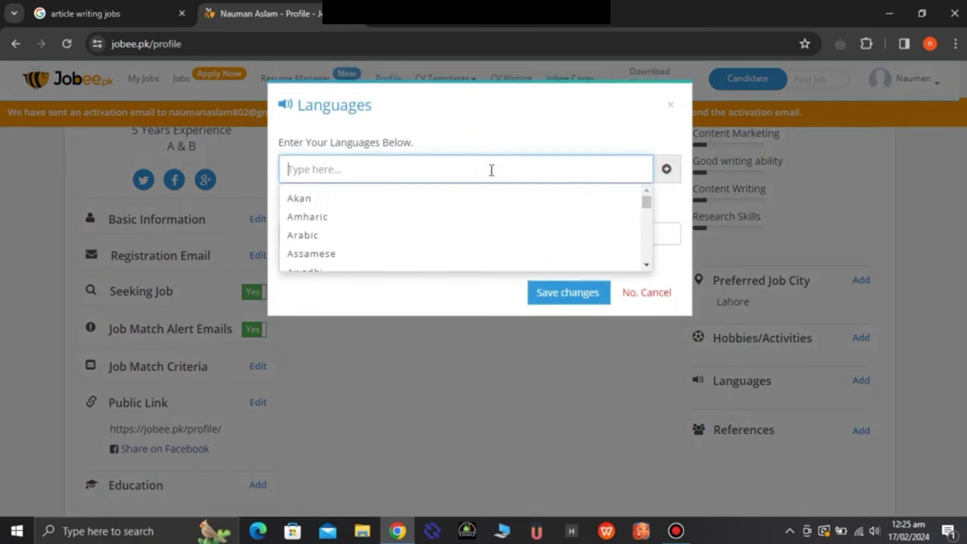
scroll(453, 230, "down", 2)
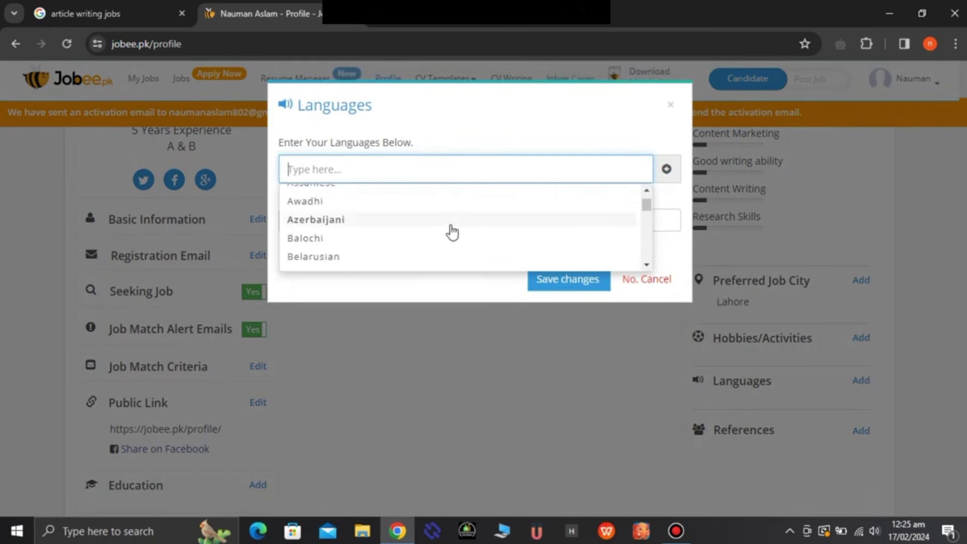
type("en")
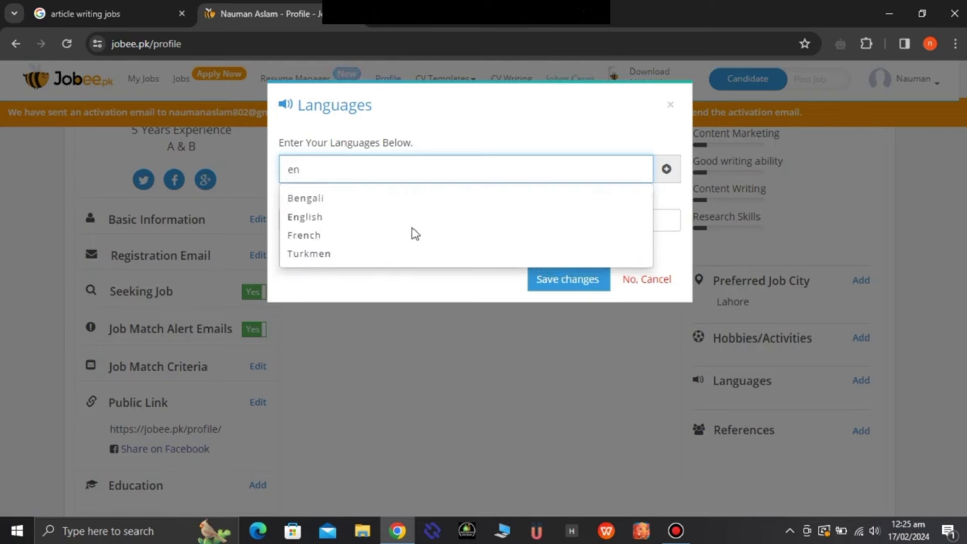
left_click(347, 218)
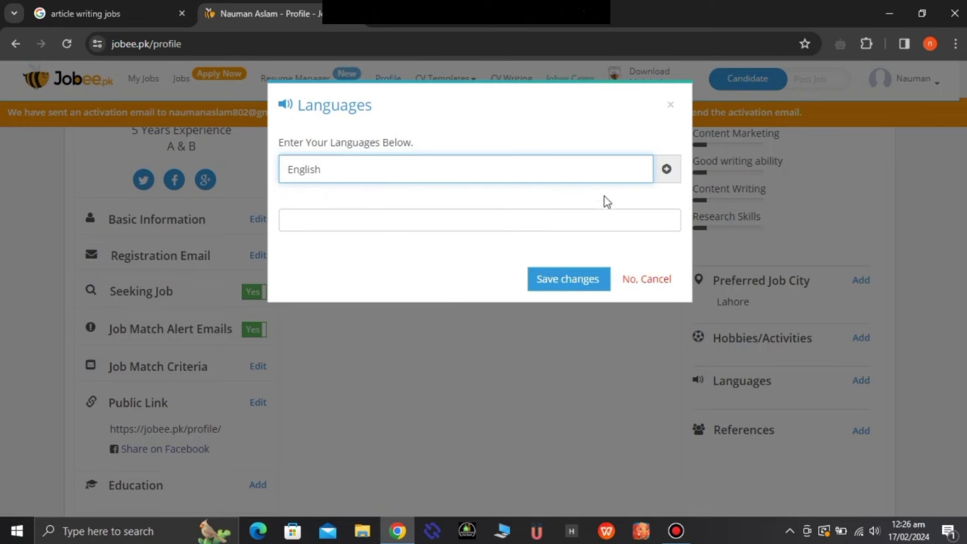
left_click(668, 170)
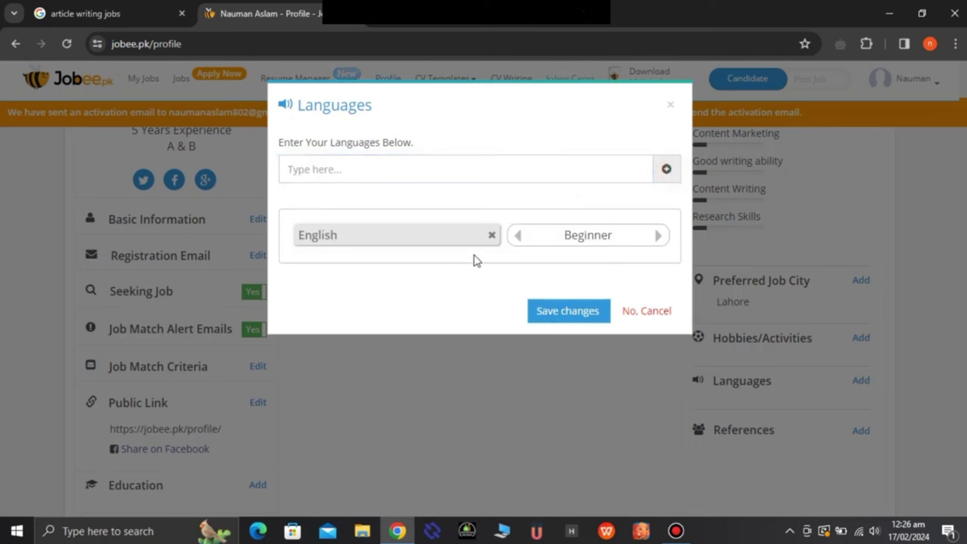
Step: Set the English proficiency level to Native and save the language changes
left_click(659, 236)
left_click(658, 237)
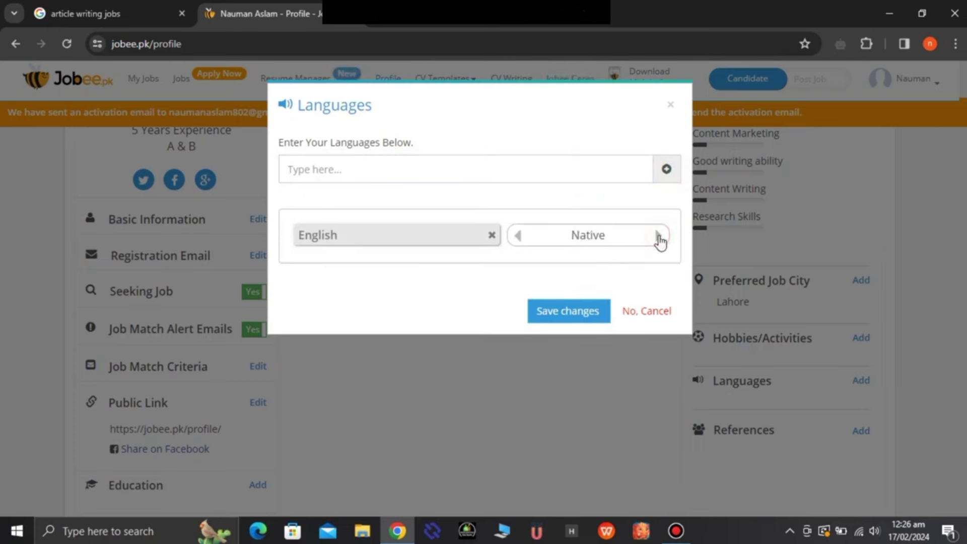
left_click(560, 314)
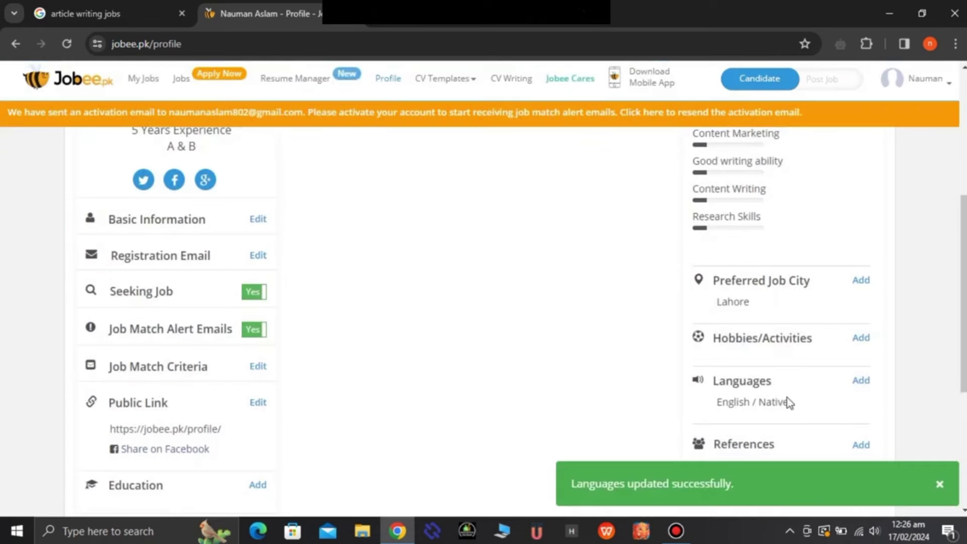
Step: Return to the article writing job results and open the Jobee.PK application form for Digital Sight's Content Writer / Article Writer position
scroll(790, 407, "down", 3)
scroll(790, 407, "up", 6)
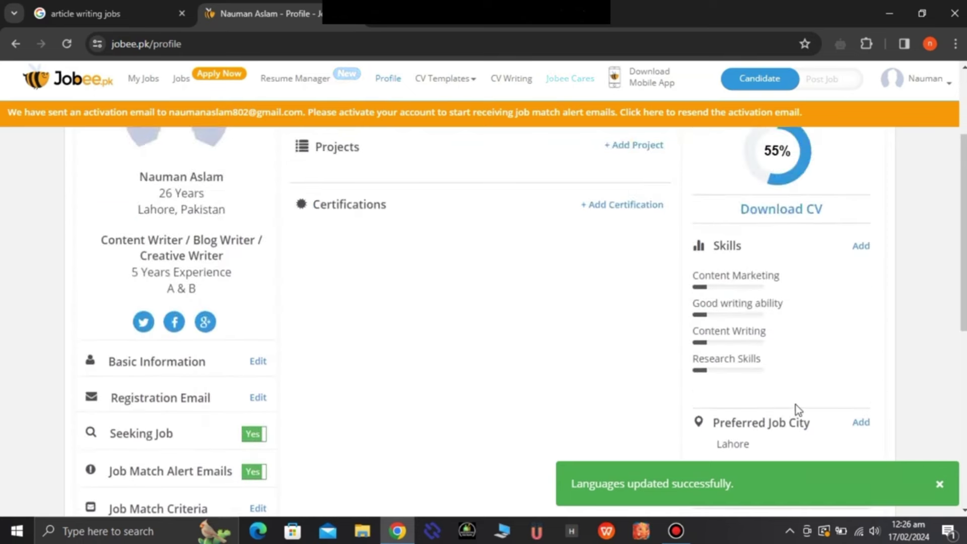
scroll(797, 408, "up", 3)
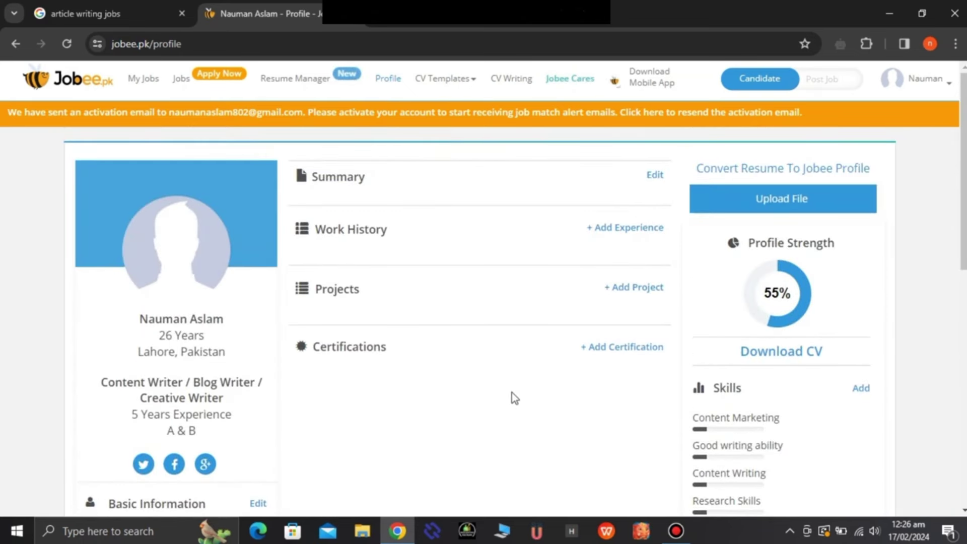
left_click(113, 7)
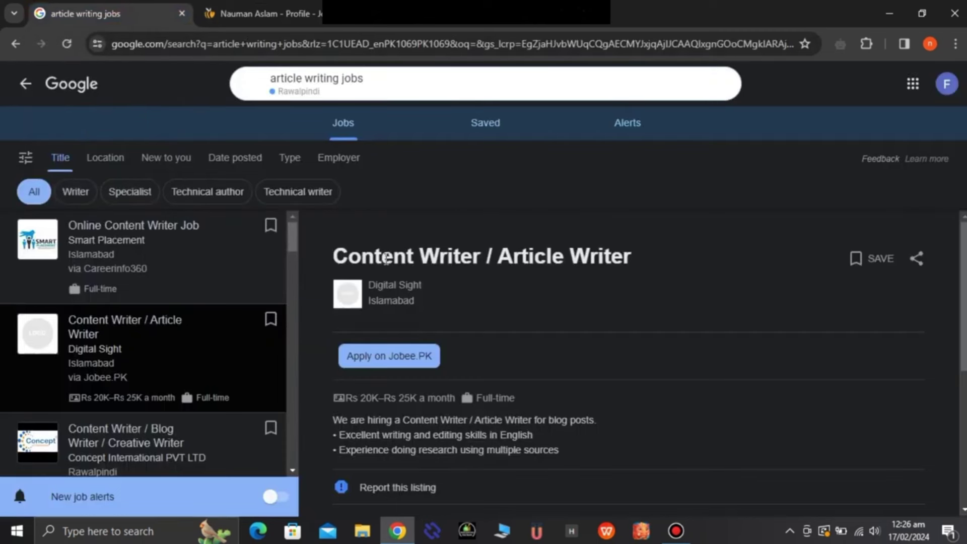
left_click(398, 359)
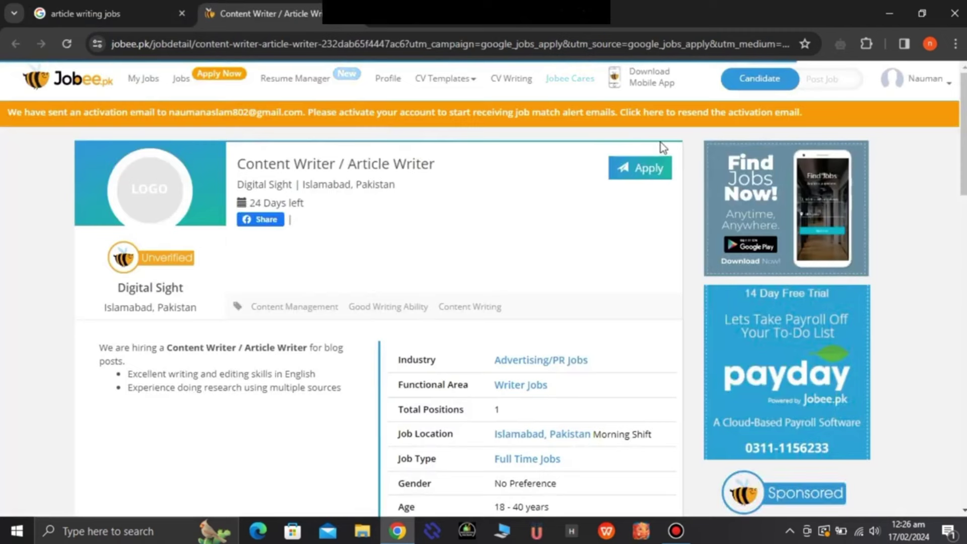
left_click(658, 168)
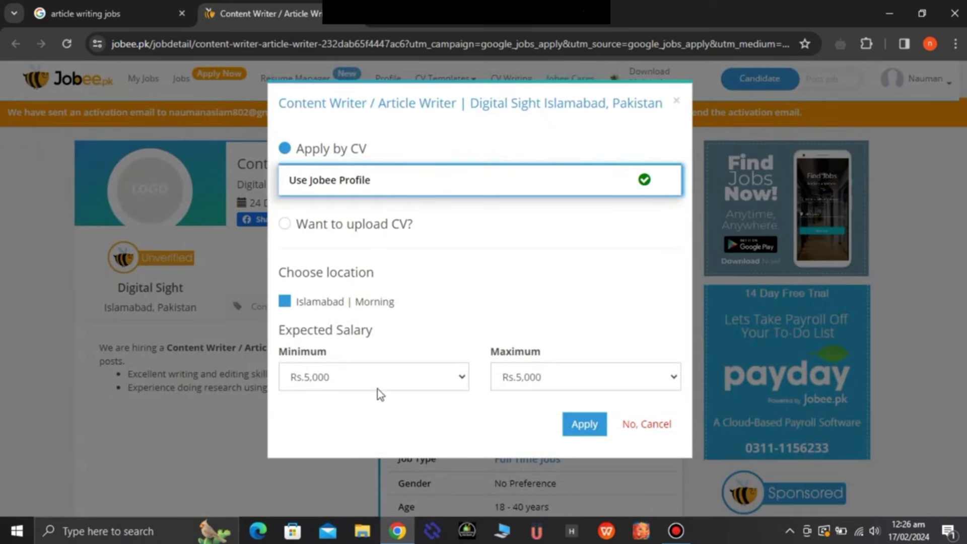
Step: Set the expected salary to a minimum of Rs.45,000 and a maximum of Rs.50,000, and submit the application with the Jobee profile
left_click(462, 377)
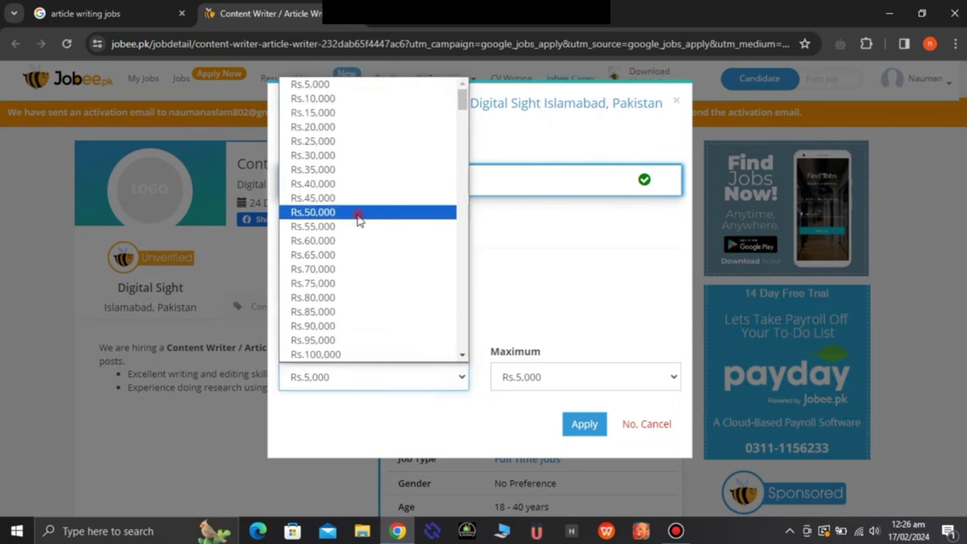
left_click(359, 213)
left_click(462, 378)
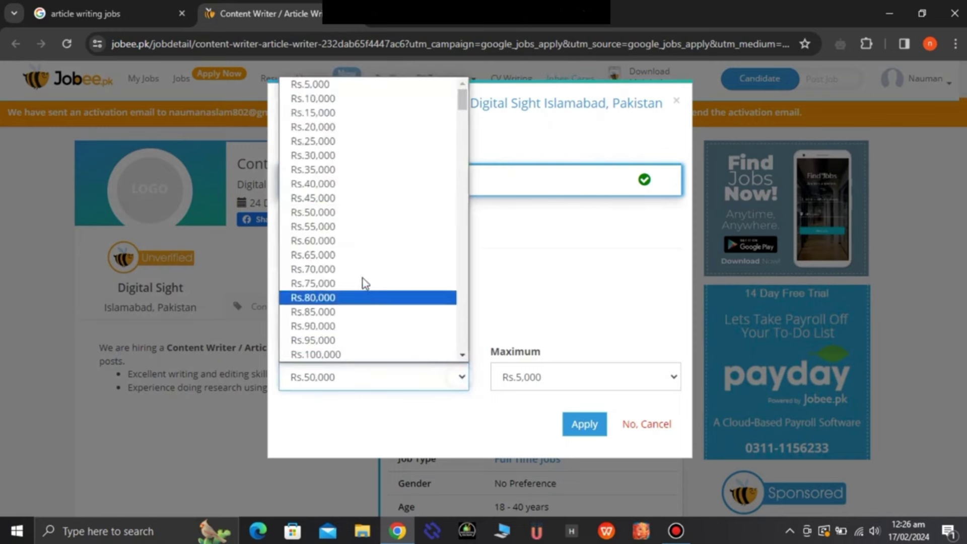
left_click(361, 199)
left_click(680, 383)
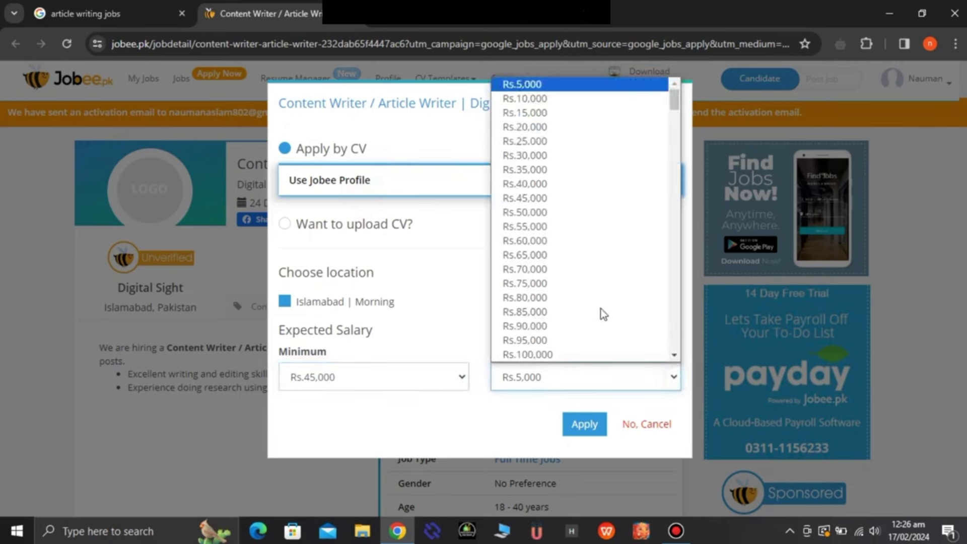
left_click(539, 212)
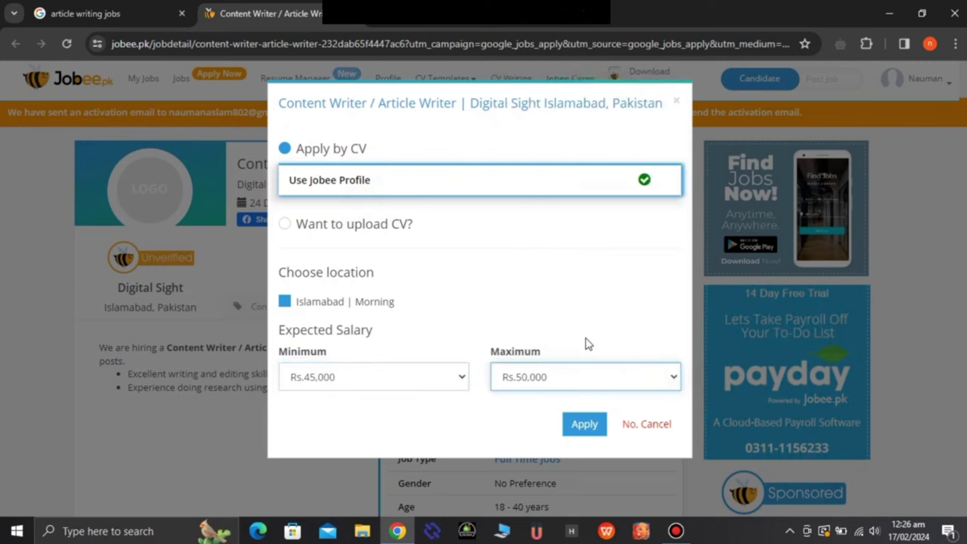
left_click(583, 425)
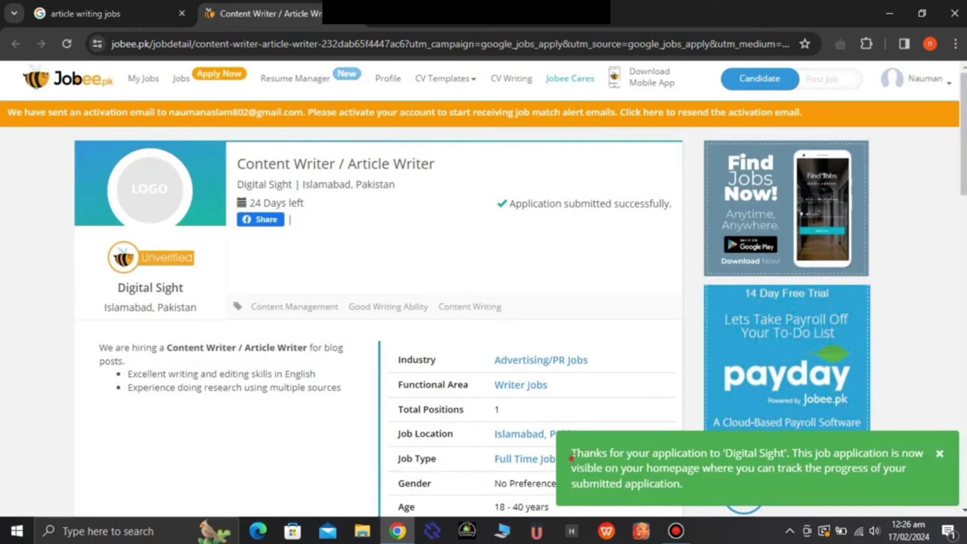
Step: Review the application status, the job details and the similar jobs on the Content Writer / Article Writer listing
left_click(571, 455)
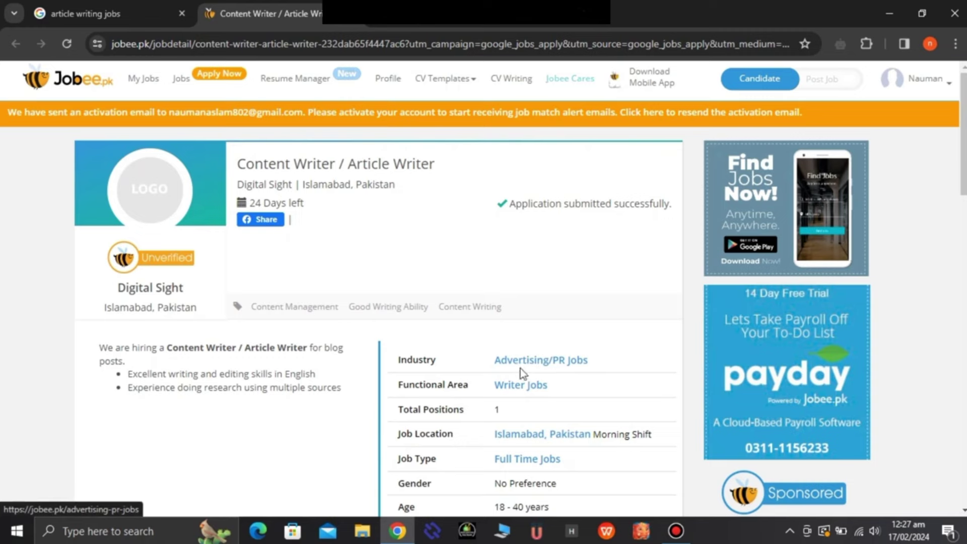
scroll(533, 284, "down", 8)
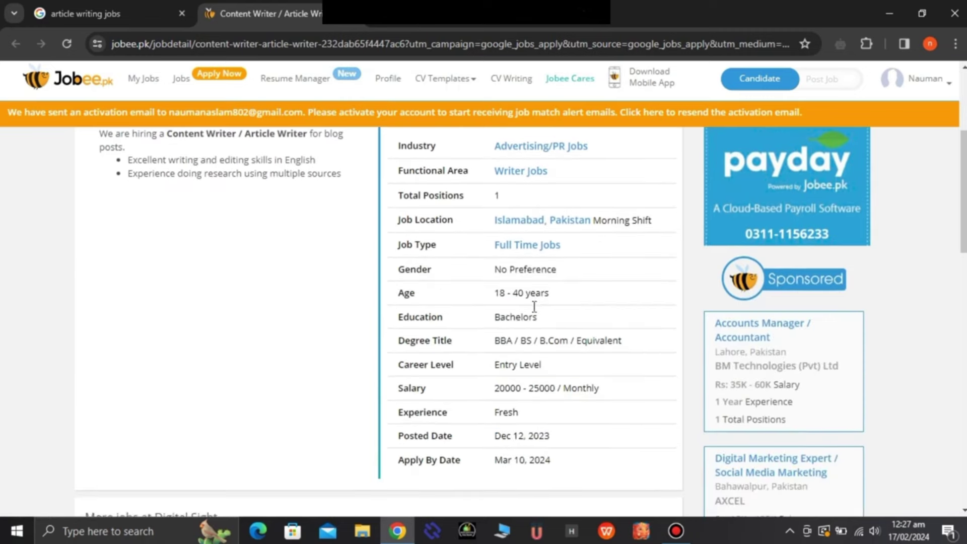
scroll(534, 307, "down", 6)
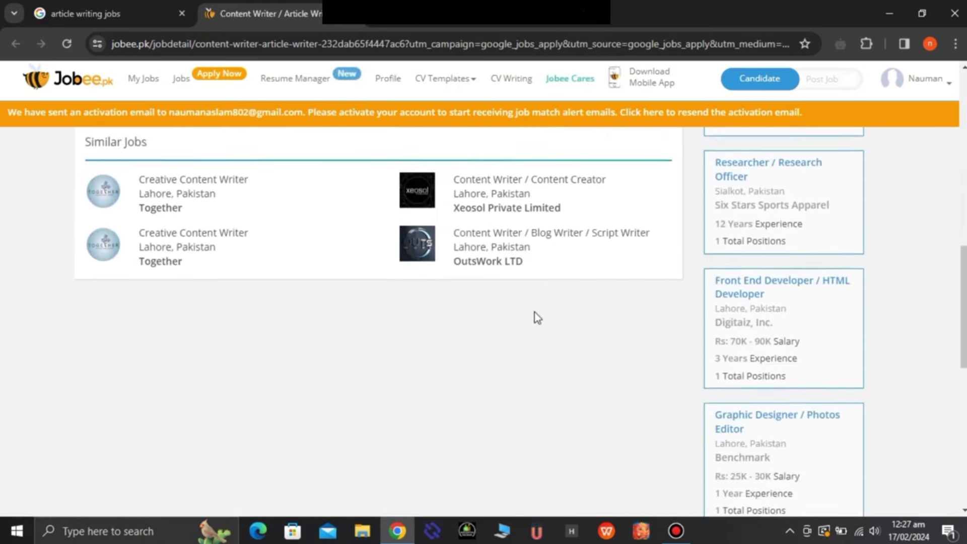
scroll(534, 312, "up", 3)
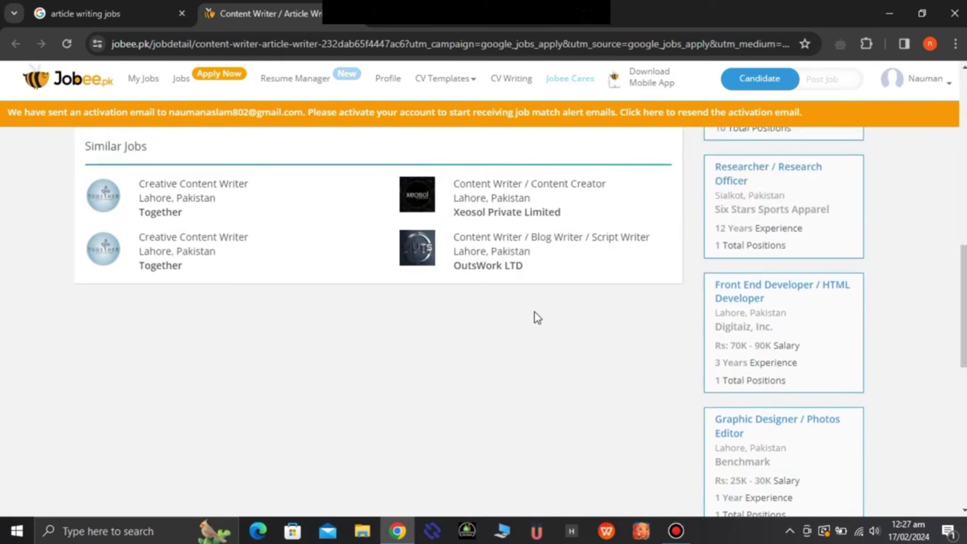
scroll(534, 312, "up", 10)
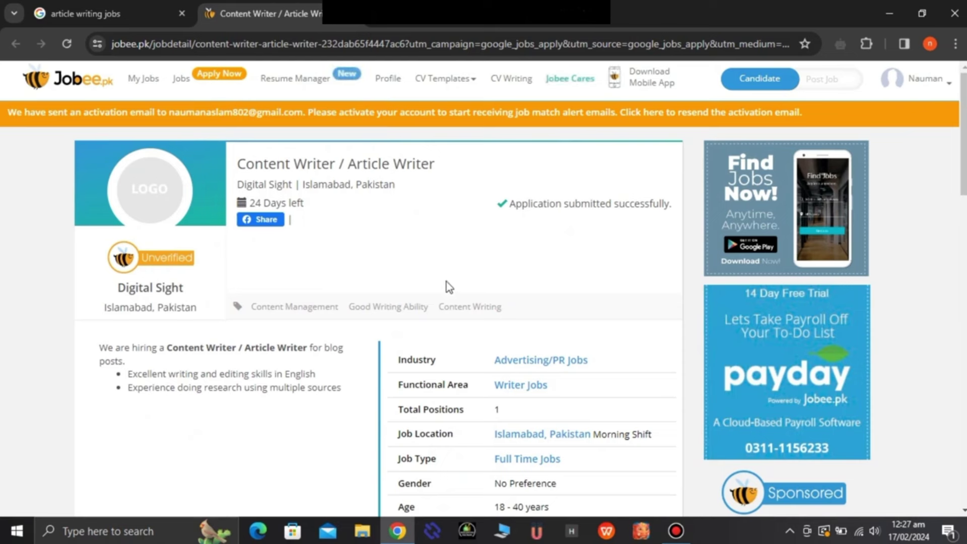
left_click_drag(20, 126, 844, 132)
left_click(606, 295)
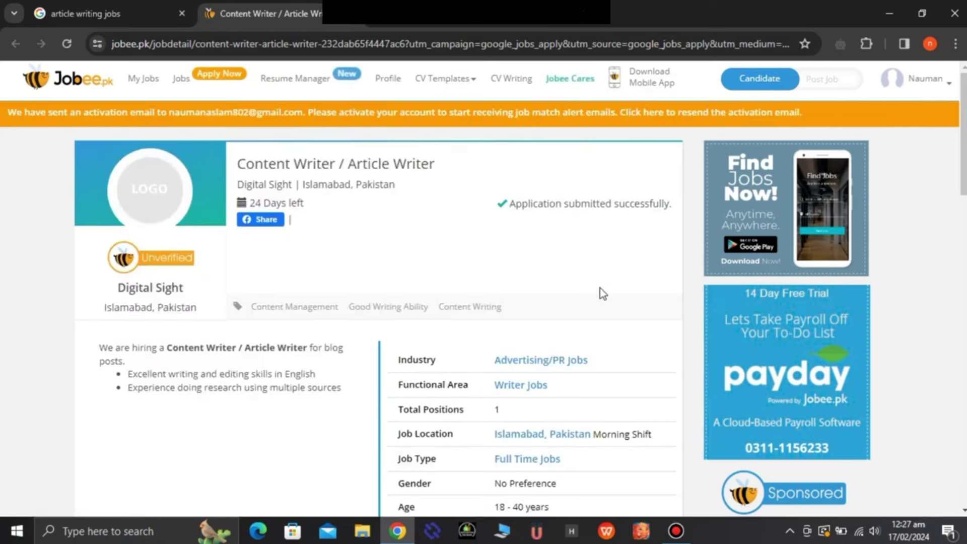